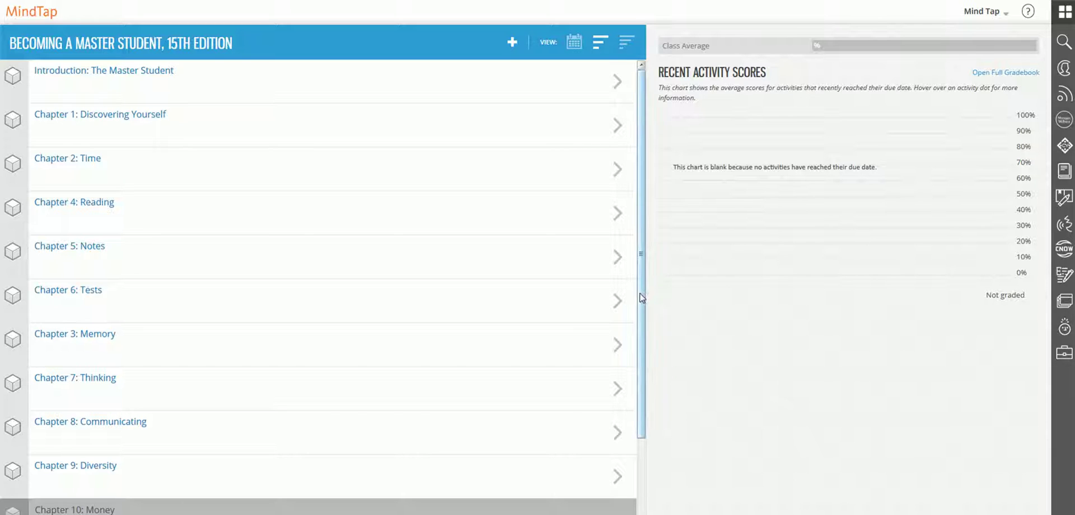
# Scroll the learning path and open the edit form for Chapter 1: Discovering Yourself.
pyautogui.moveTo(640, 295); pyautogui.dragTo(640, 338)
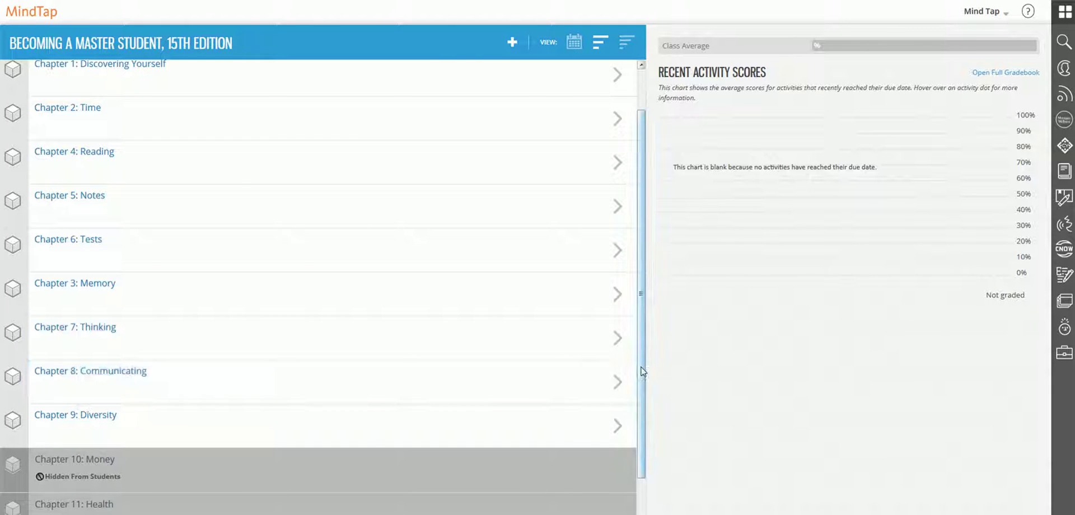
pyautogui.scroll(2, 631, 238)
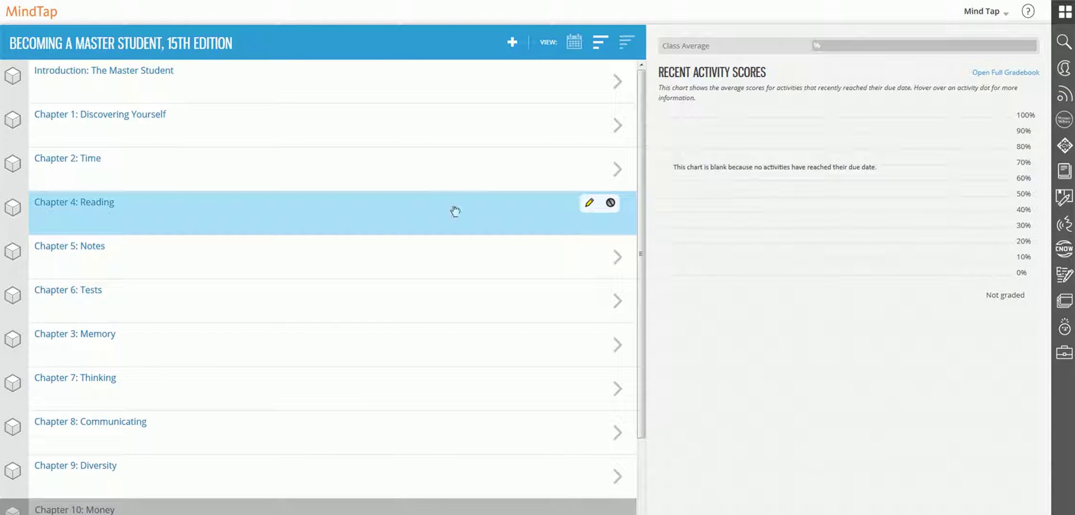
pyautogui.moveTo(336, 75)
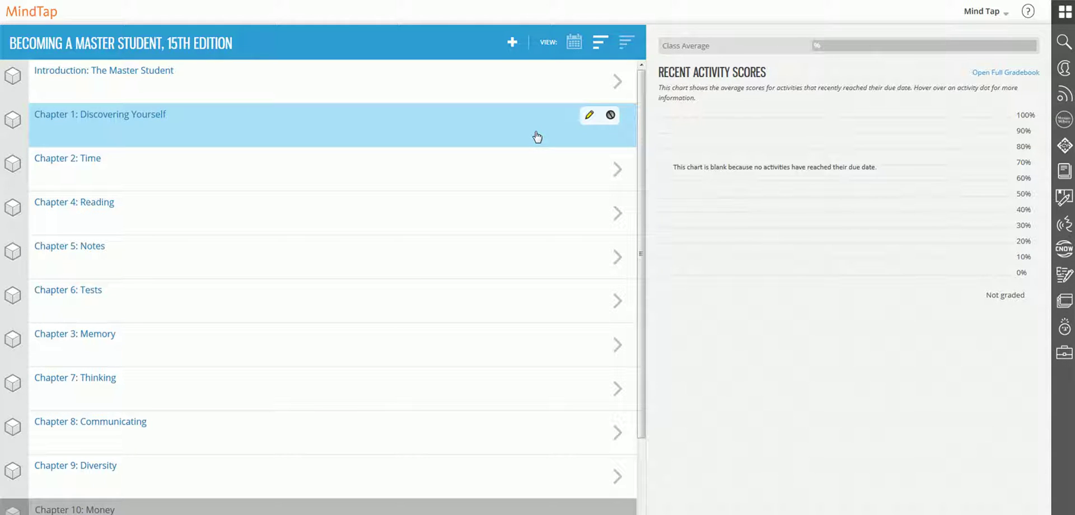
pyautogui.click(589, 118)
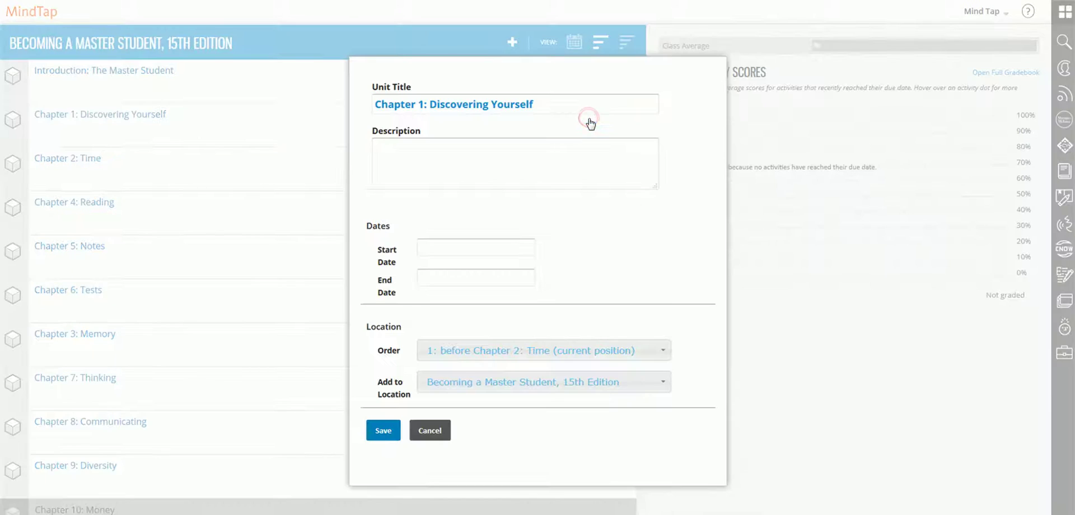
# Replace the Chapter 1: Discovering Yourself unit title with 'Week 1' and save it.
pyautogui.click(534, 106)
pyautogui.moveTo(534, 106); pyautogui.dragTo(377, 104)
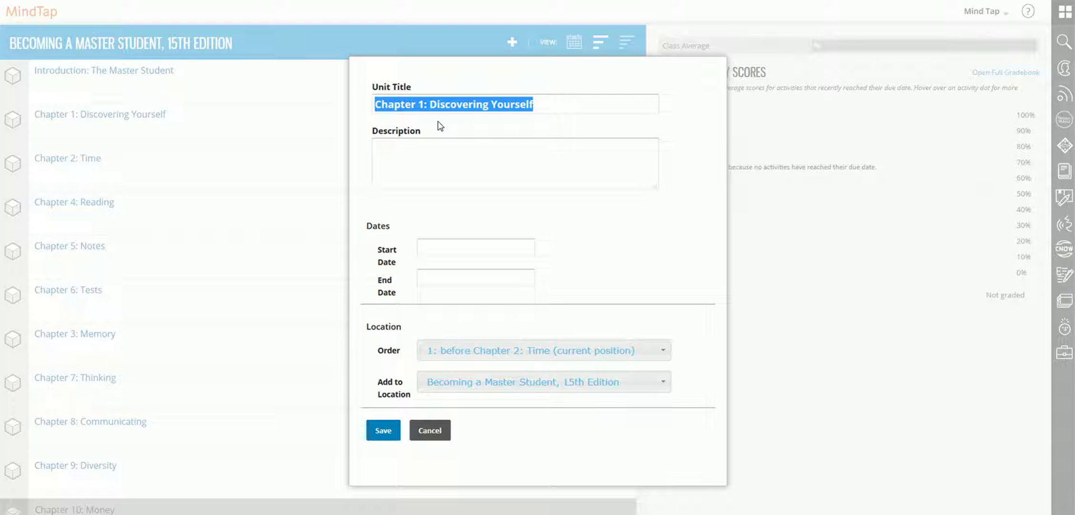
pyautogui.write('Week 1')
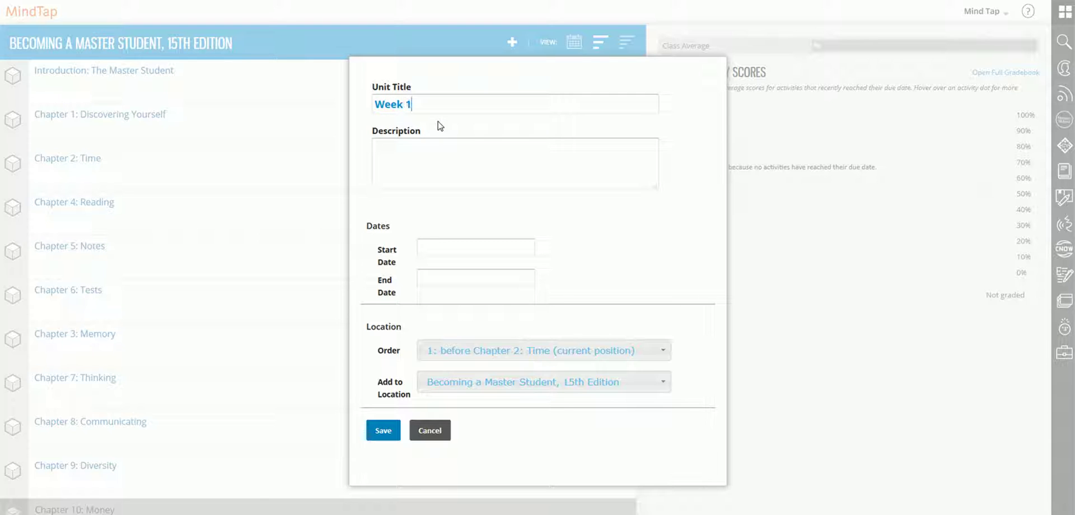
pyautogui.click(448, 155)
pyautogui.click(383, 434)
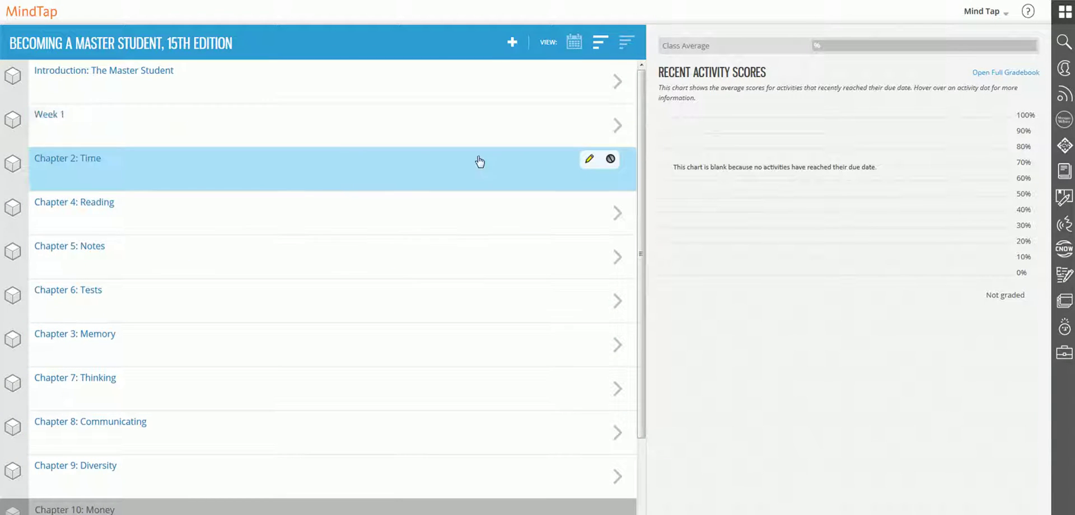
pyautogui.click(589, 159)
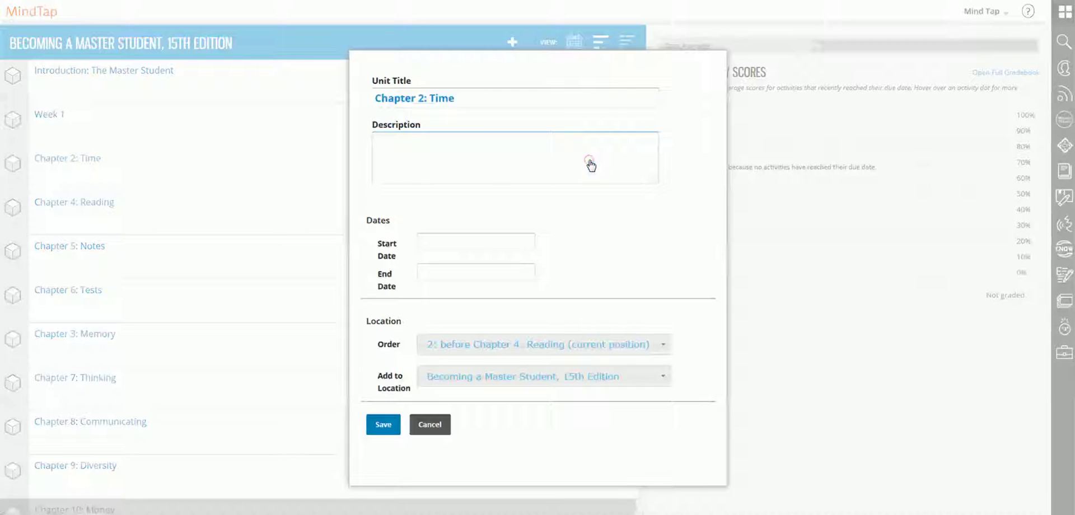
# Replace the Chapter 2: Time unit title with 'Week 2' and save it.
pyautogui.tripleClick(477, 96)
pyautogui.write('Wee')
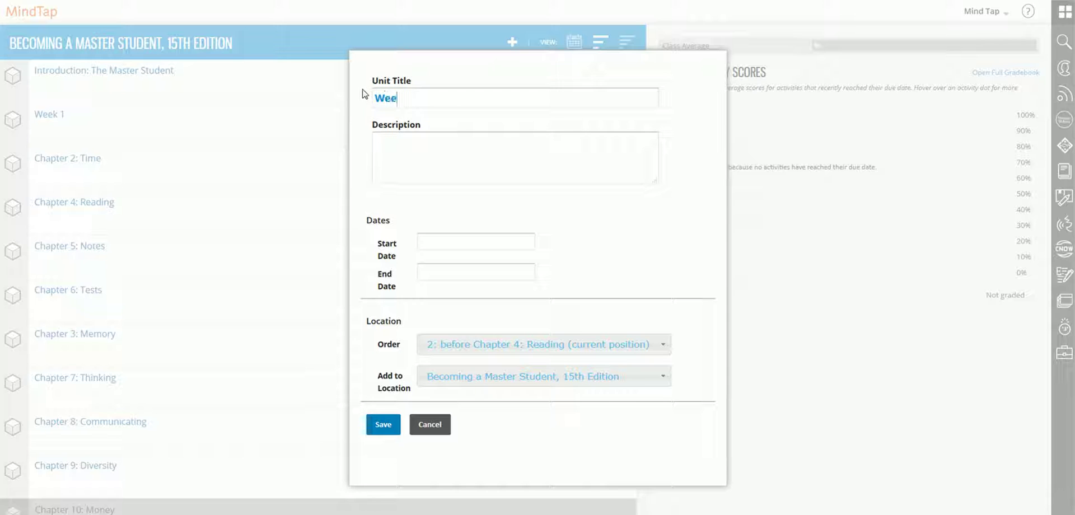
pyautogui.write('k 2')
pyautogui.click(384, 425)
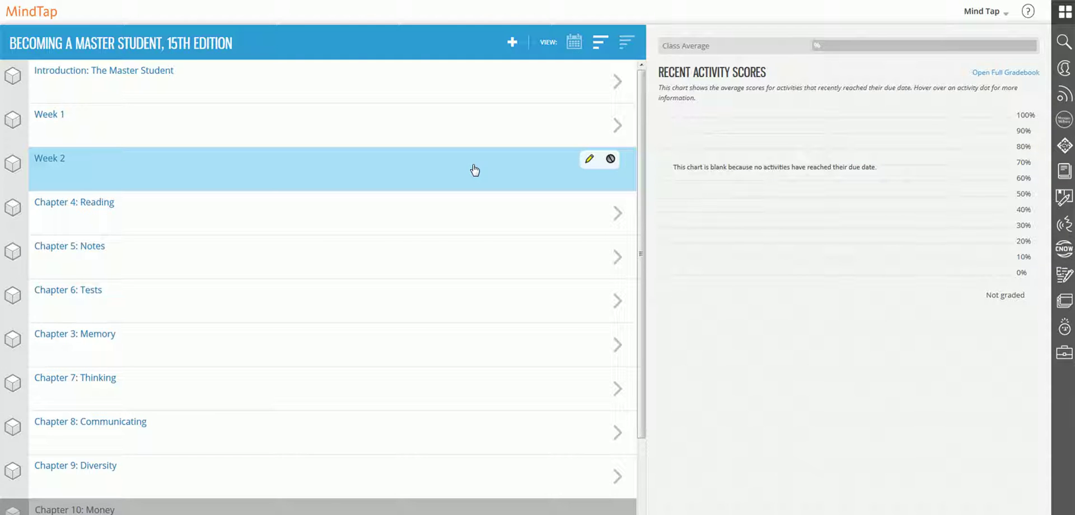
# Add a new unit titled 'College Resources' to the learning path and save it.
pyautogui.click(514, 47)
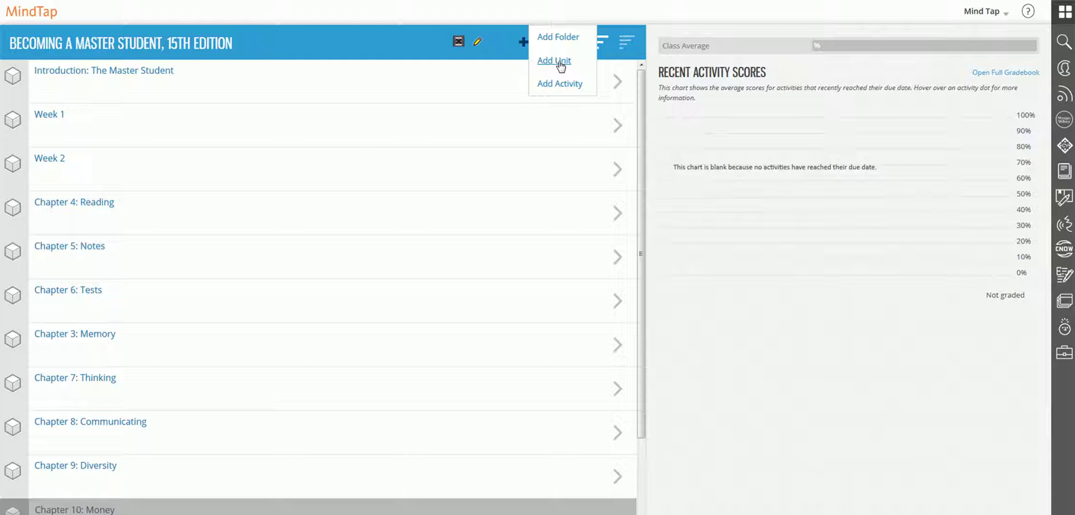
pyautogui.click(559, 61)
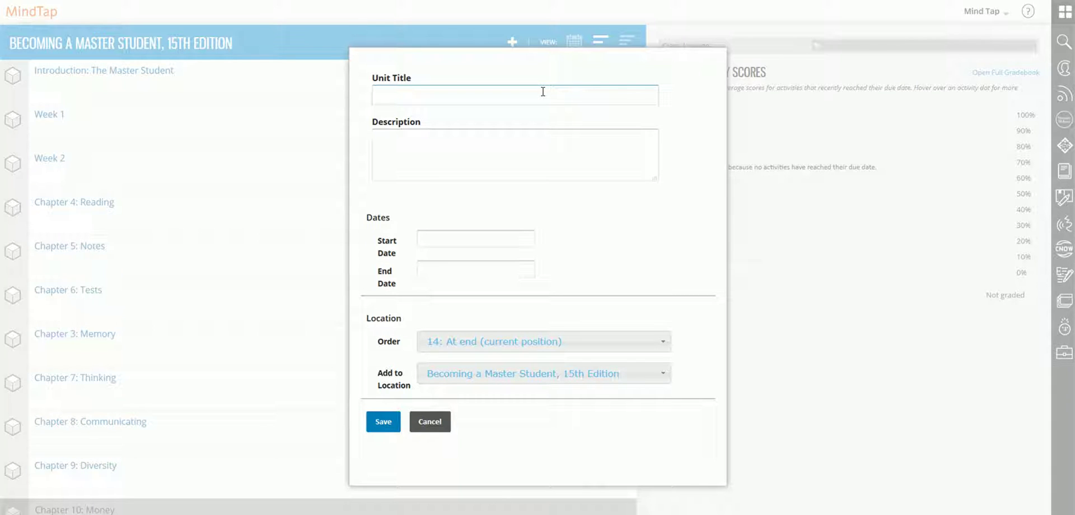
pyautogui.click(522, 98)
pyautogui.write('Col')
pyautogui.write('lege Resour')
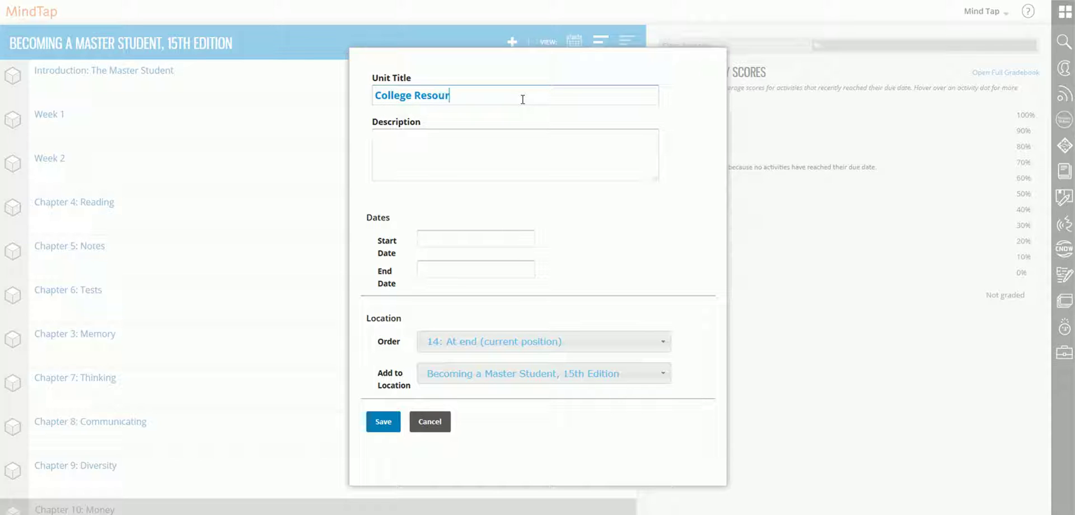
pyautogui.write('ces')
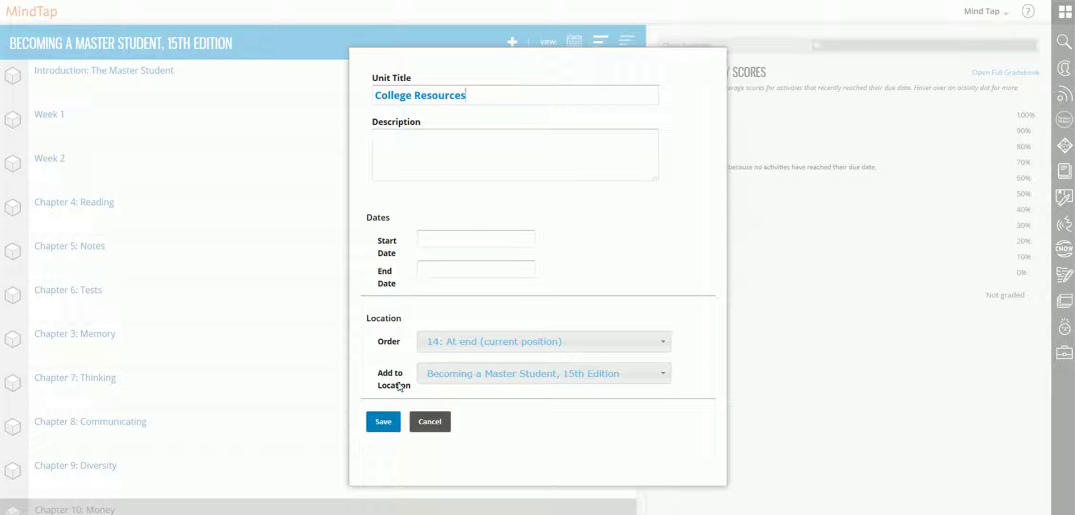
pyautogui.click(384, 426)
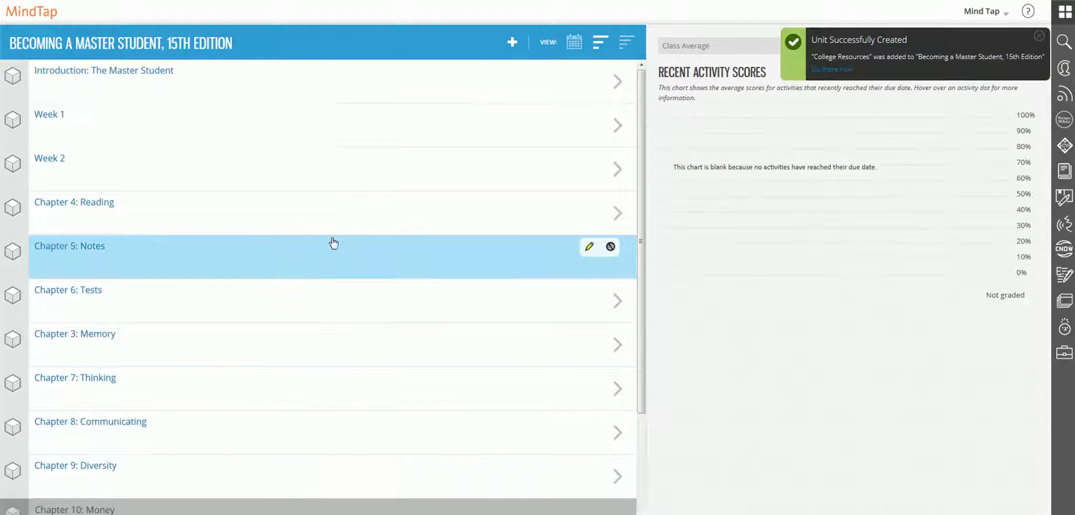
pyautogui.moveTo(641, 307); pyautogui.dragTo(641, 484)
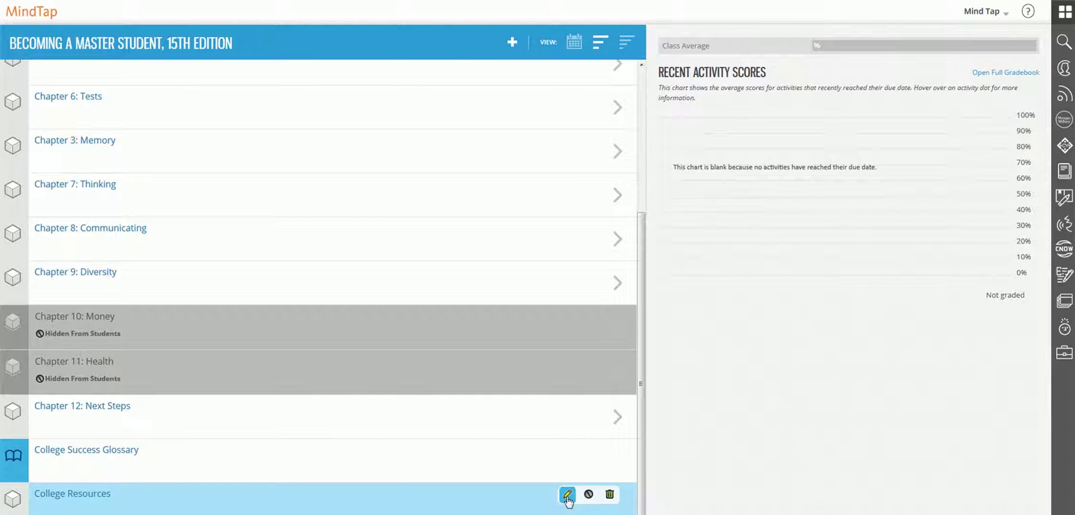
pyautogui.click(567, 496)
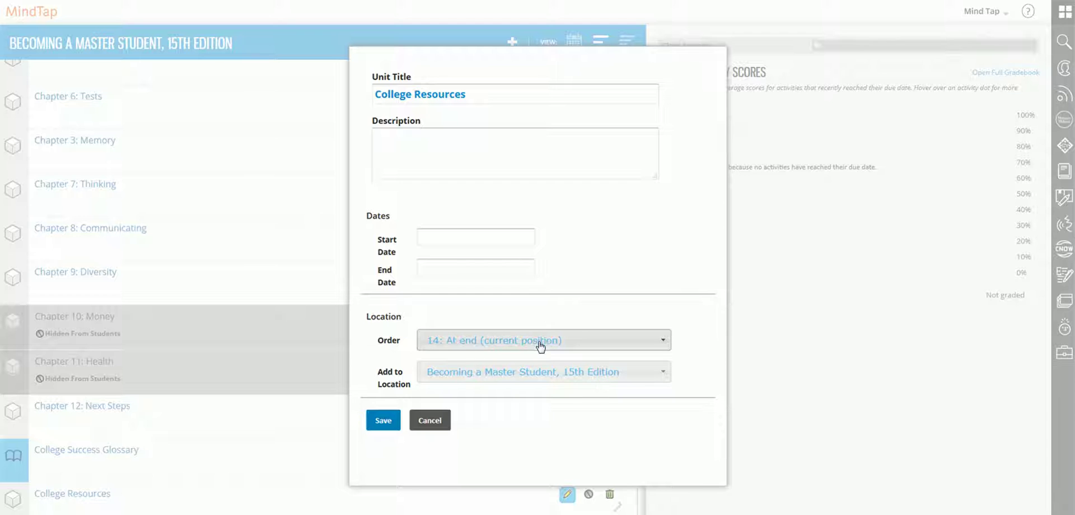
# Position the College Resources unit before Introduction: The Master Student and save.
pyautogui.click(573, 342)
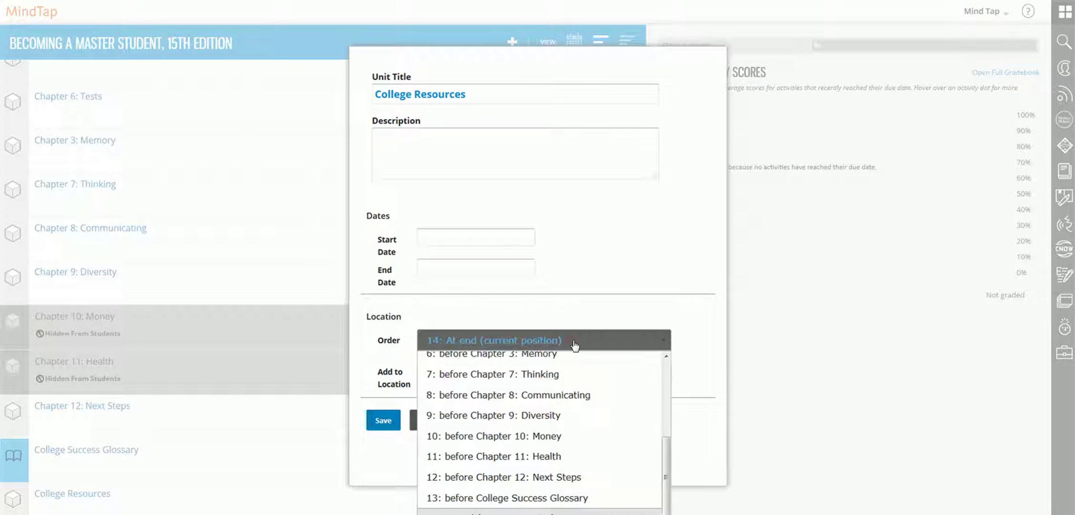
pyautogui.moveTo(666, 456); pyautogui.dragTo(665, 372)
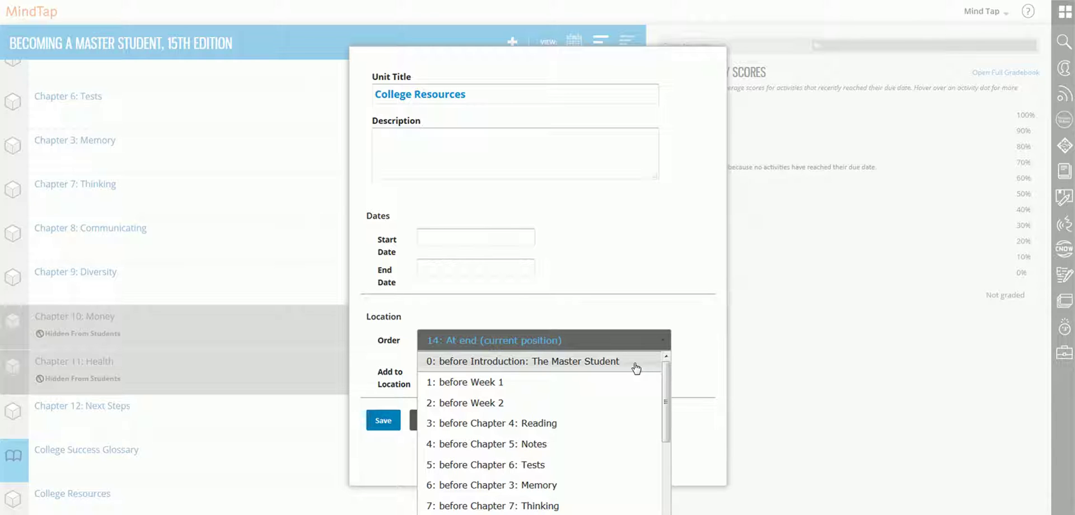
pyautogui.click(636, 367)
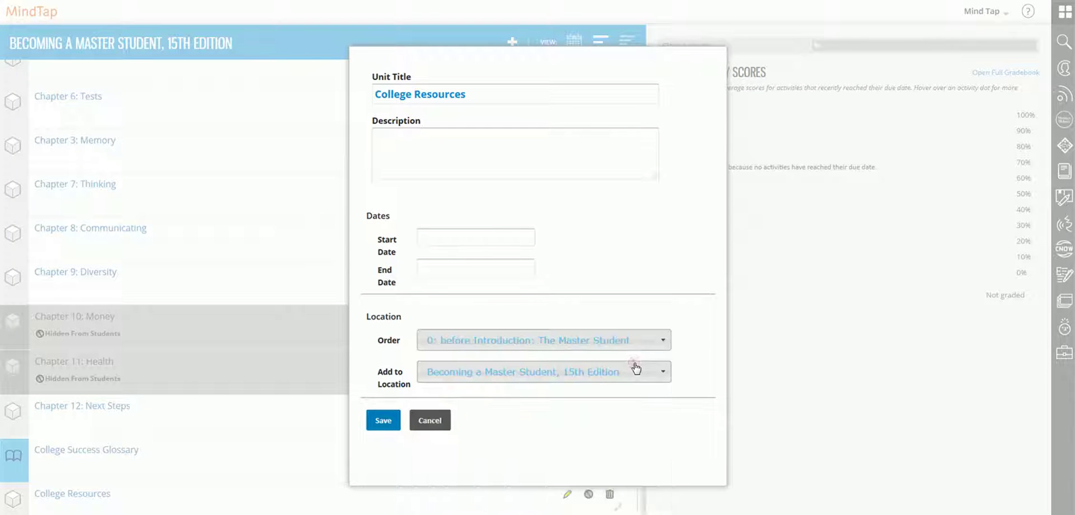
pyautogui.click(388, 424)
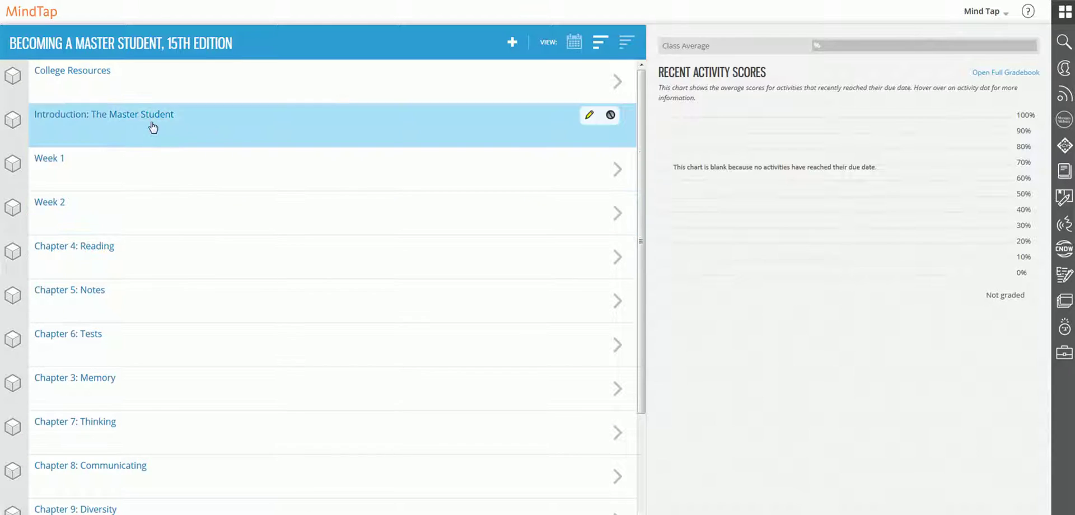
pyautogui.click(187, 85)
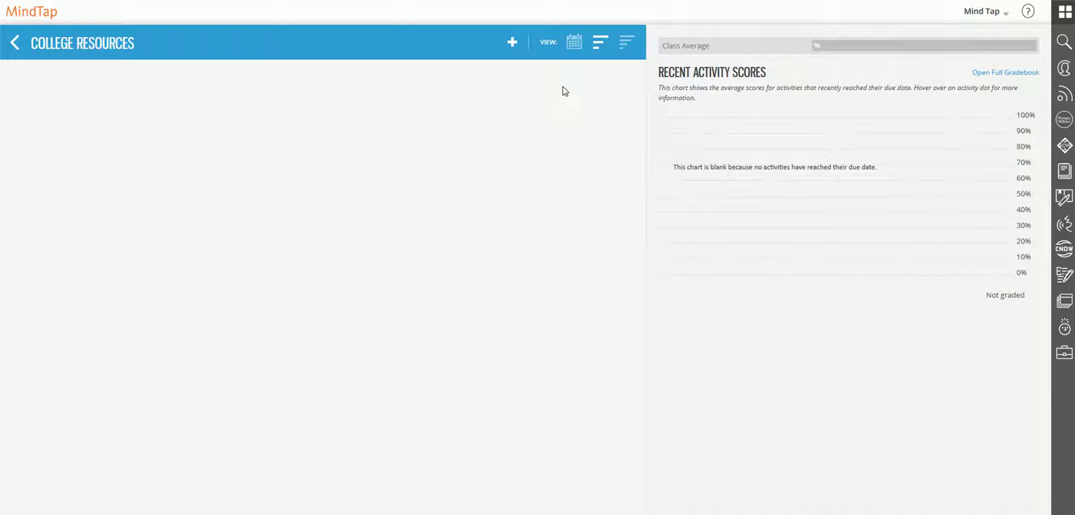
# Add a folder titled 'Academic Support' inside the College Resources unit.
pyautogui.click(512, 49)
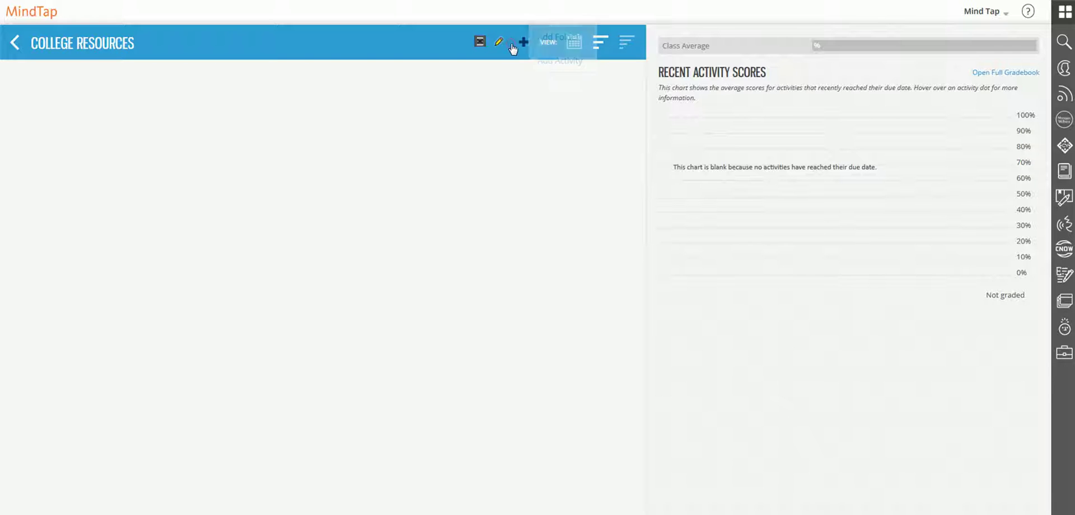
pyautogui.click(557, 37)
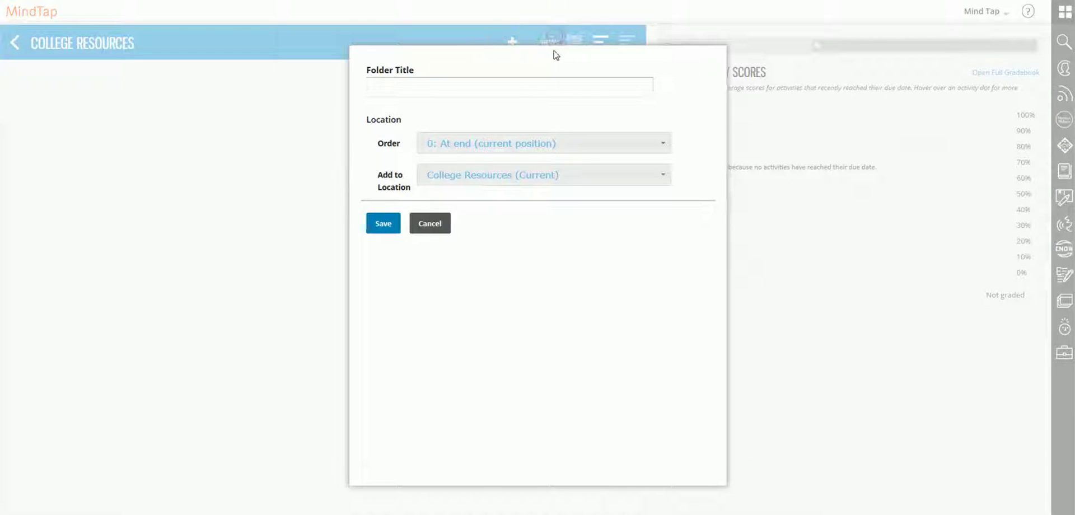
pyautogui.write('Acad')
pyautogui.write('emic Suppor')
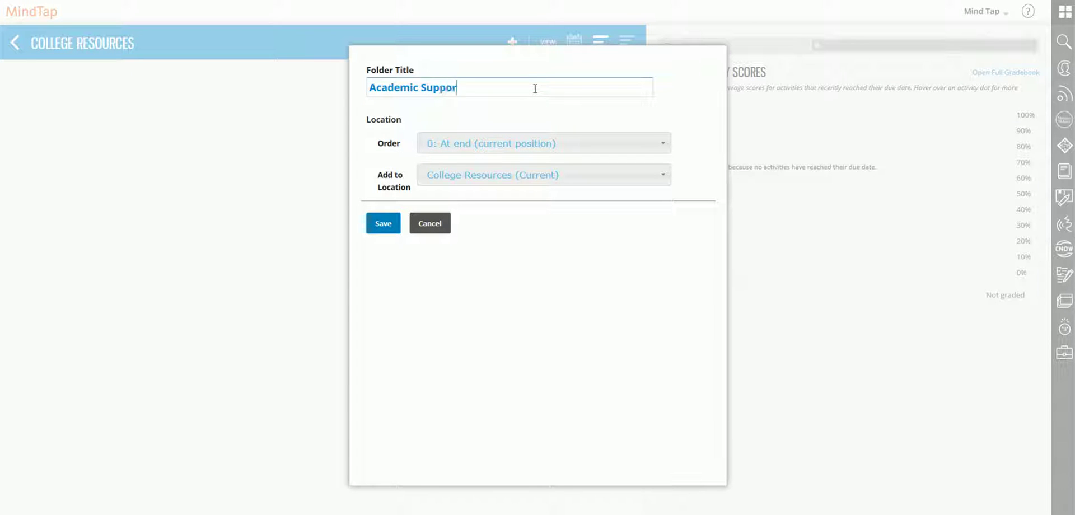
pyautogui.write('t')
pyautogui.click(392, 224)
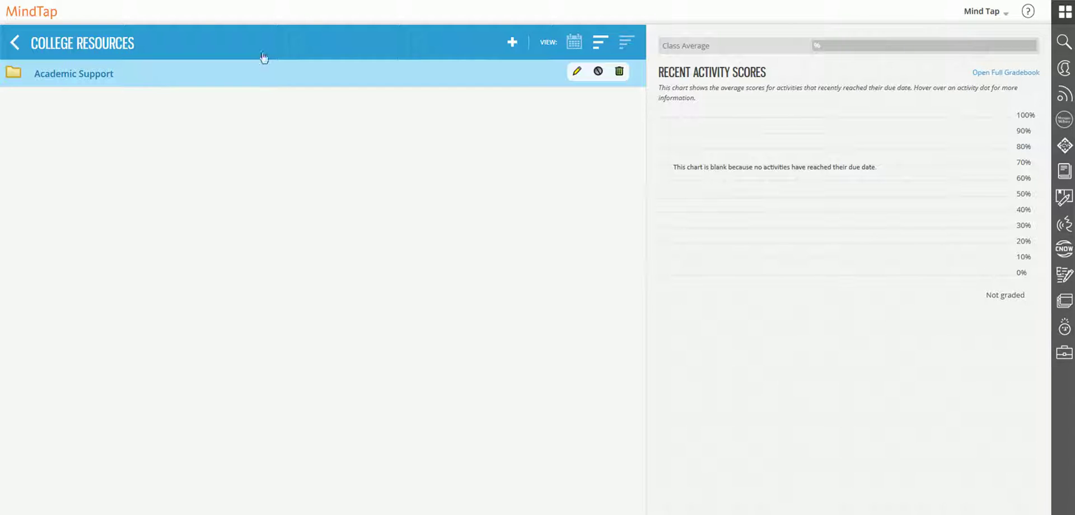
pyautogui.click(511, 43)
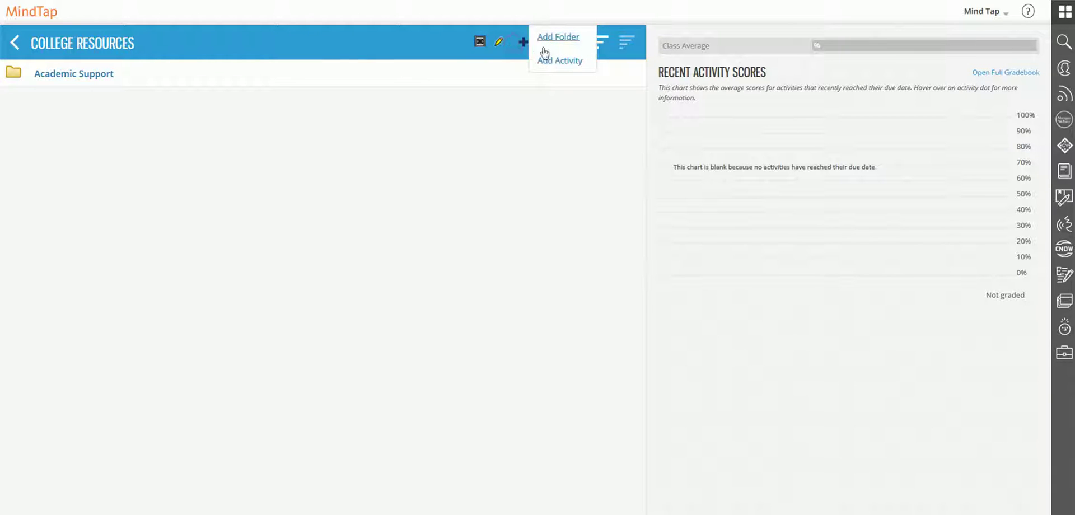
pyautogui.click(550, 66)
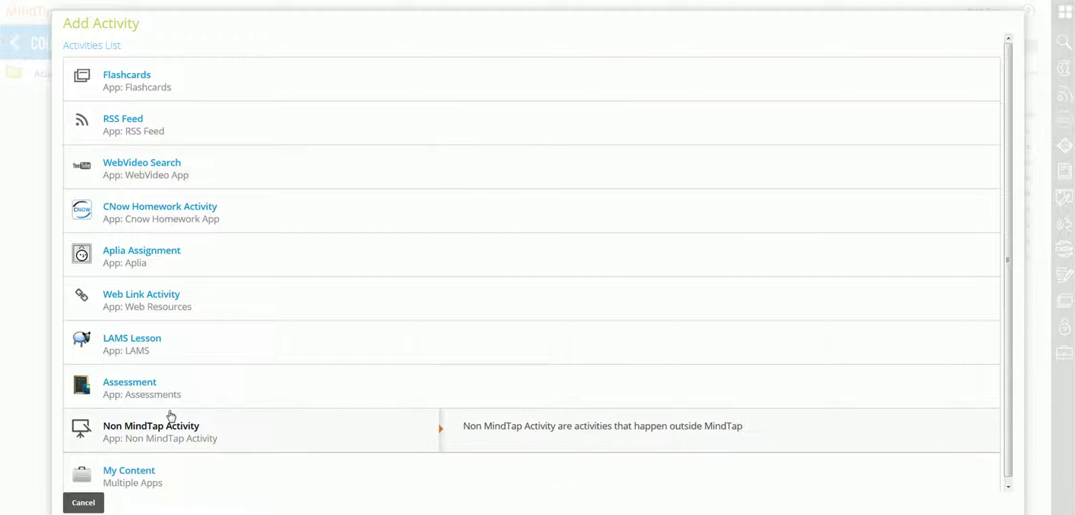
pyautogui.scroll(-1, 220, 395)
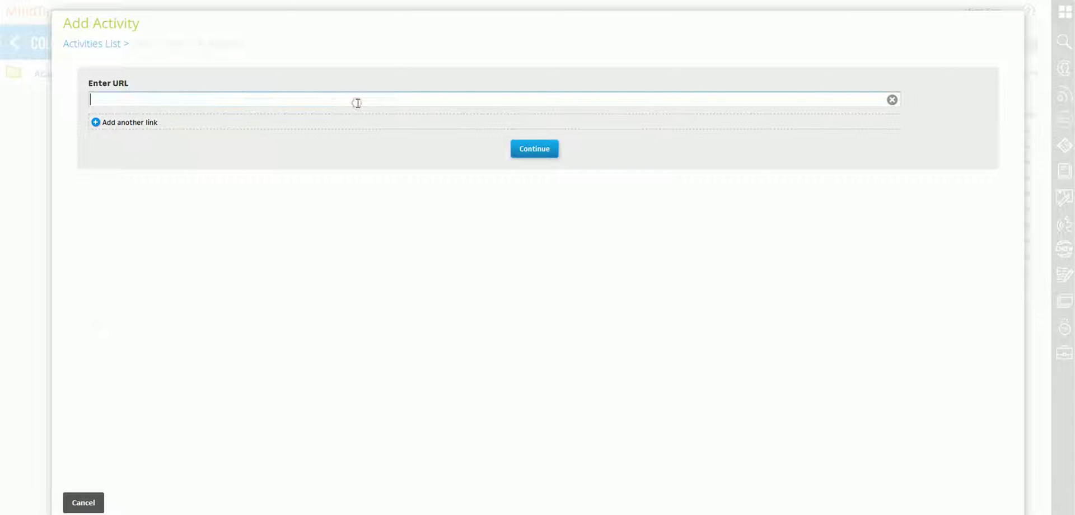
pyautogui.write('http://www.lorainccc.edu/Current+Students/Advising+and+Counseling/')
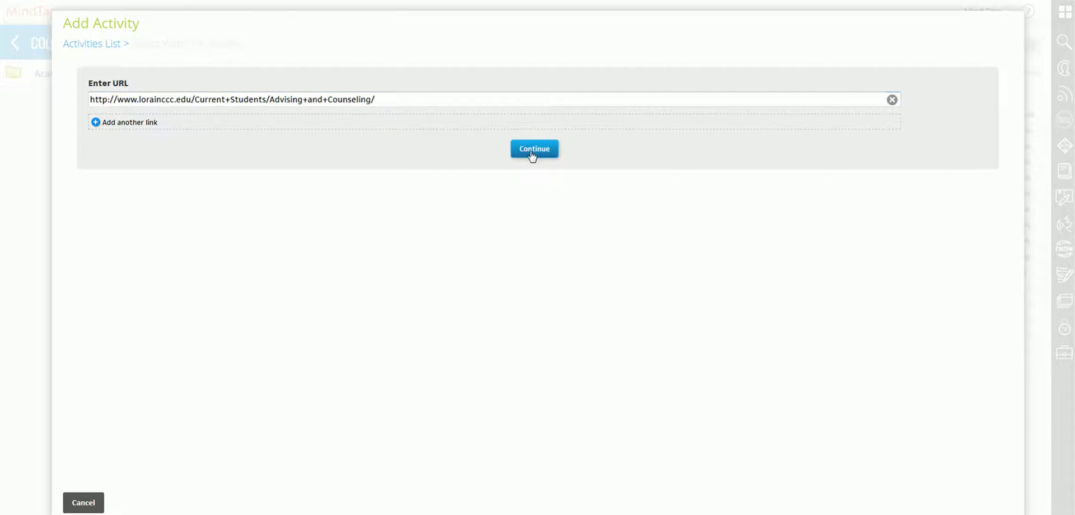
pyautogui.click(532, 152)
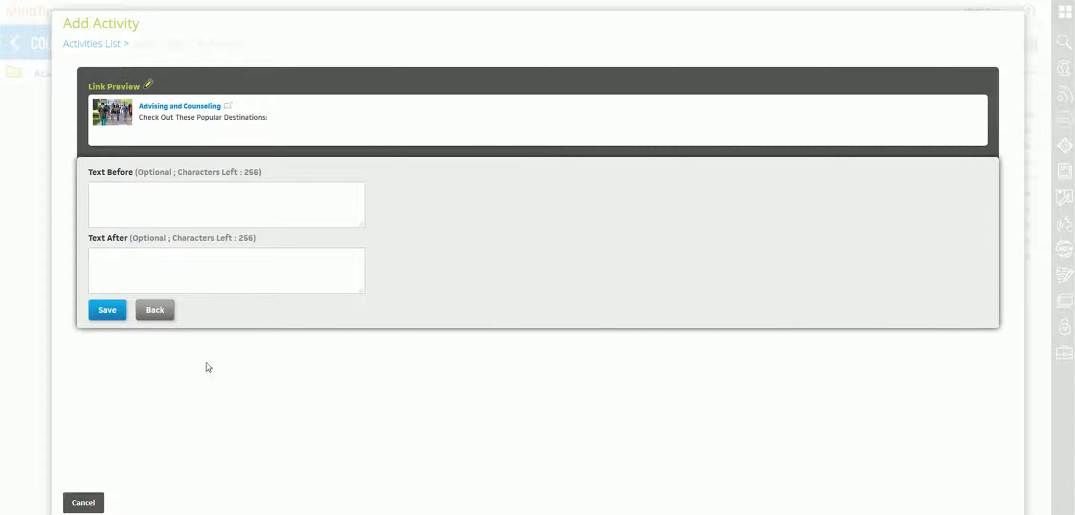
pyautogui.click(111, 315)
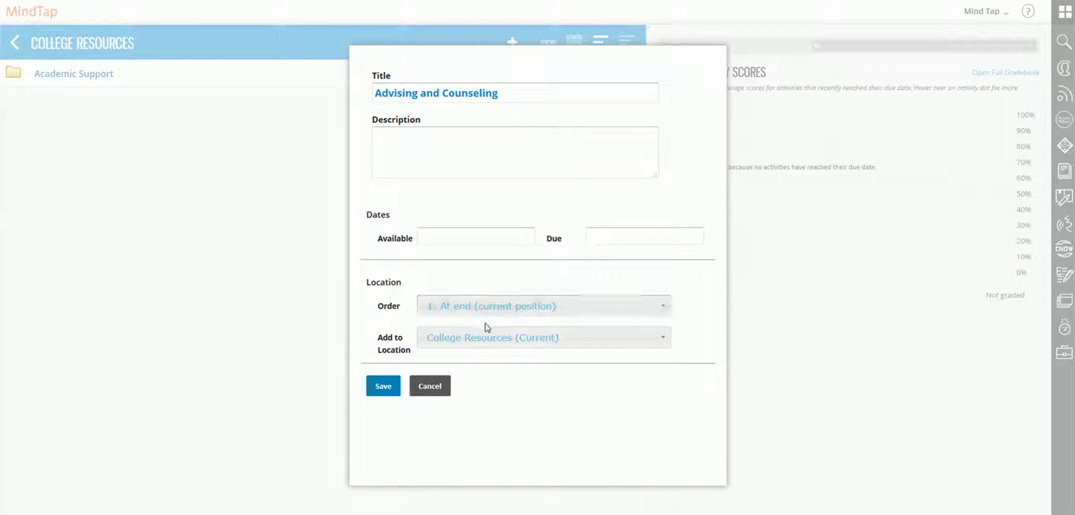
# Set the Advising and Counseling activity's location to the Academic Support folder and save.
pyautogui.click(487, 337)
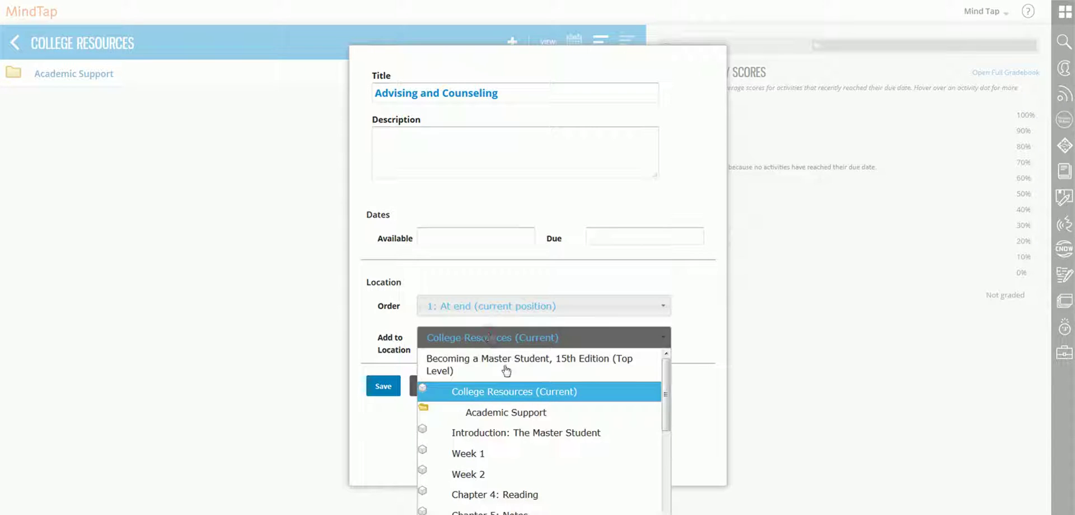
pyautogui.click(546, 414)
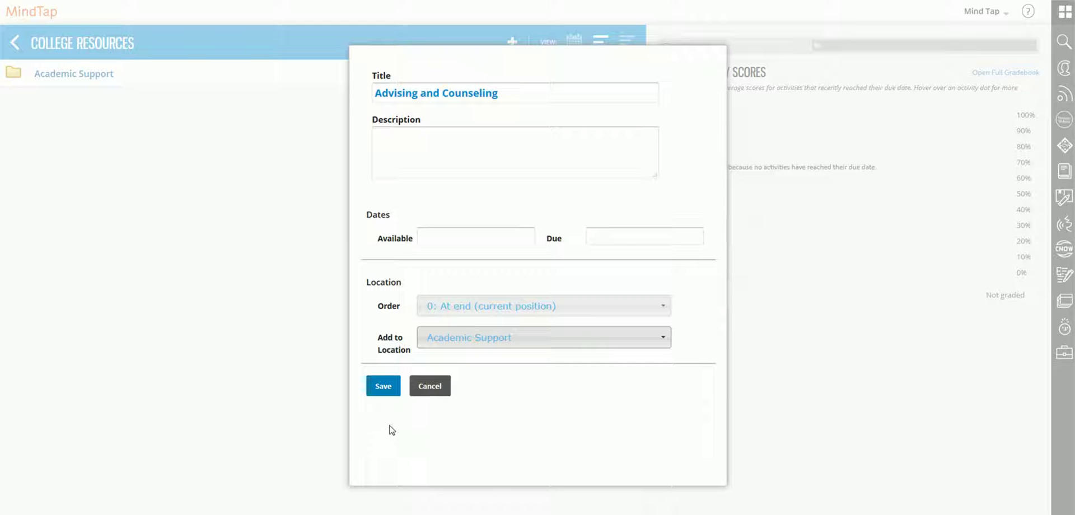
pyautogui.click(384, 390)
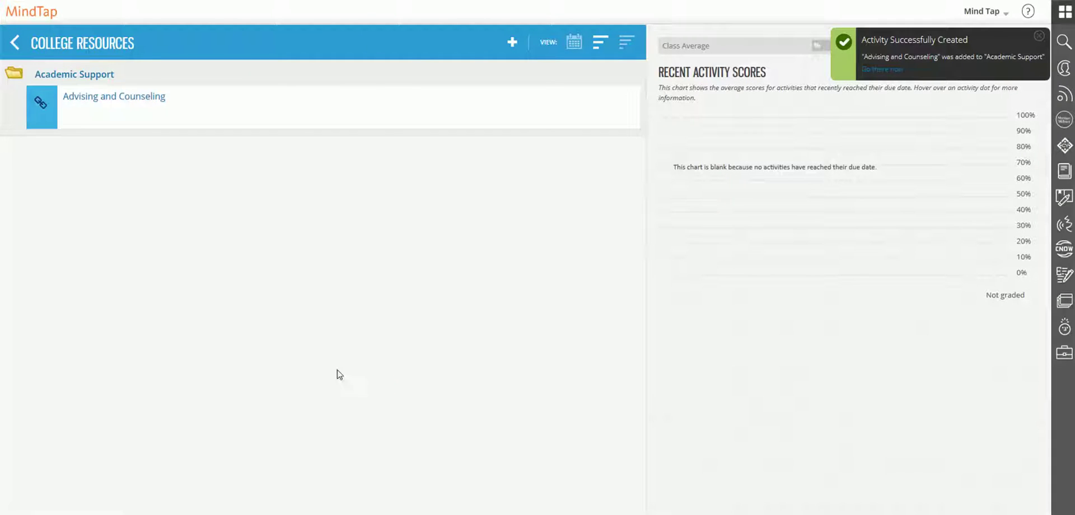
pyautogui.click(215, 112)
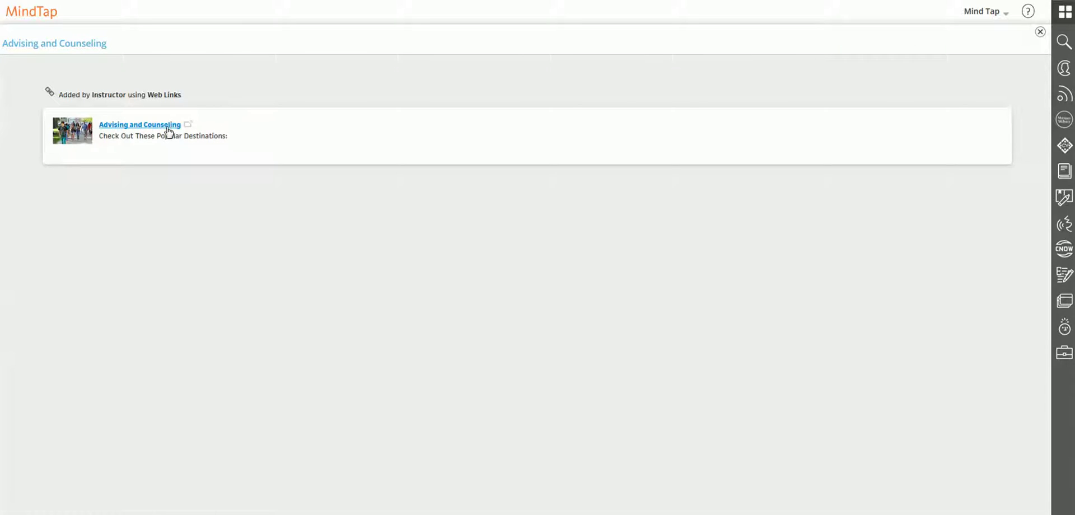
pyautogui.click(167, 125)
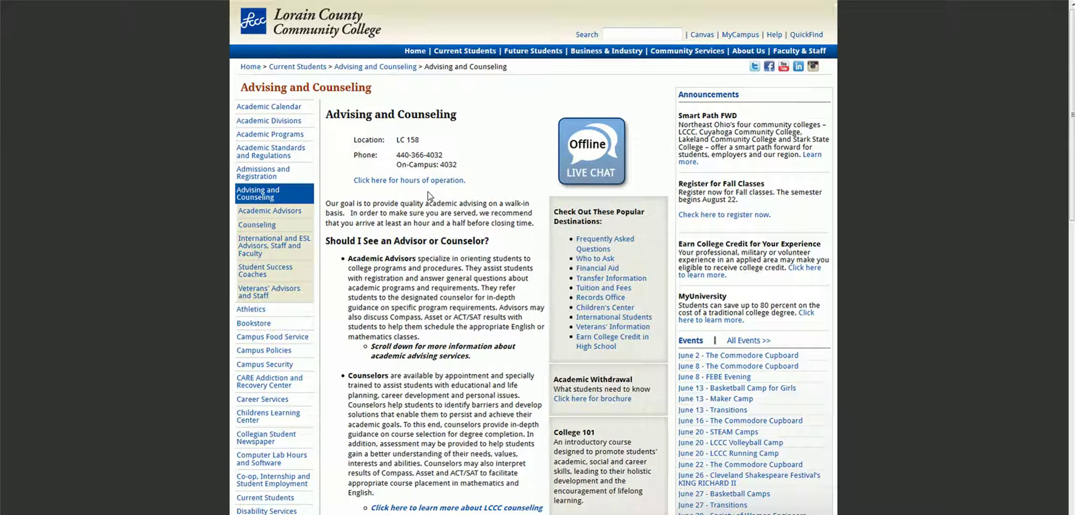
pyautogui.click(207, 9)
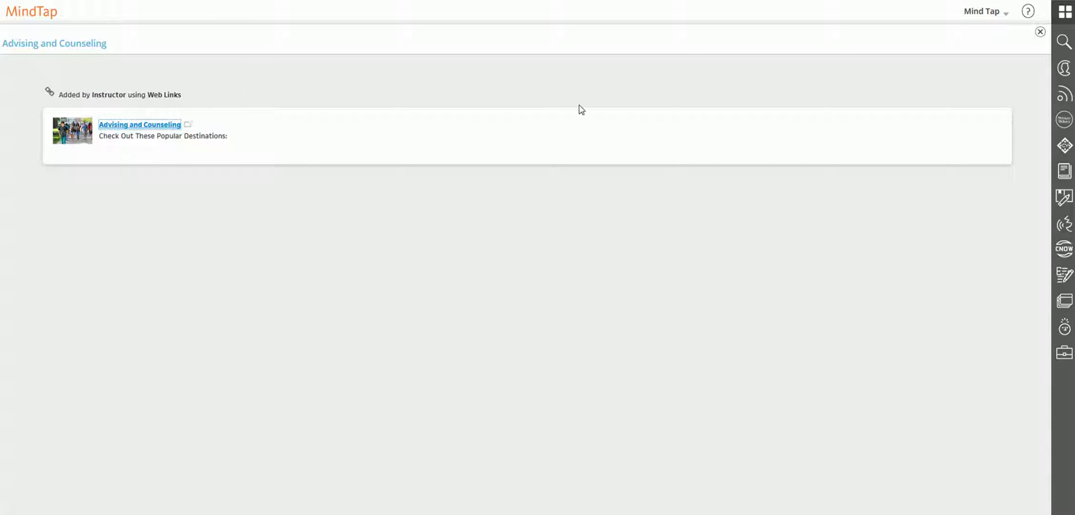
pyautogui.click(1036, 35)
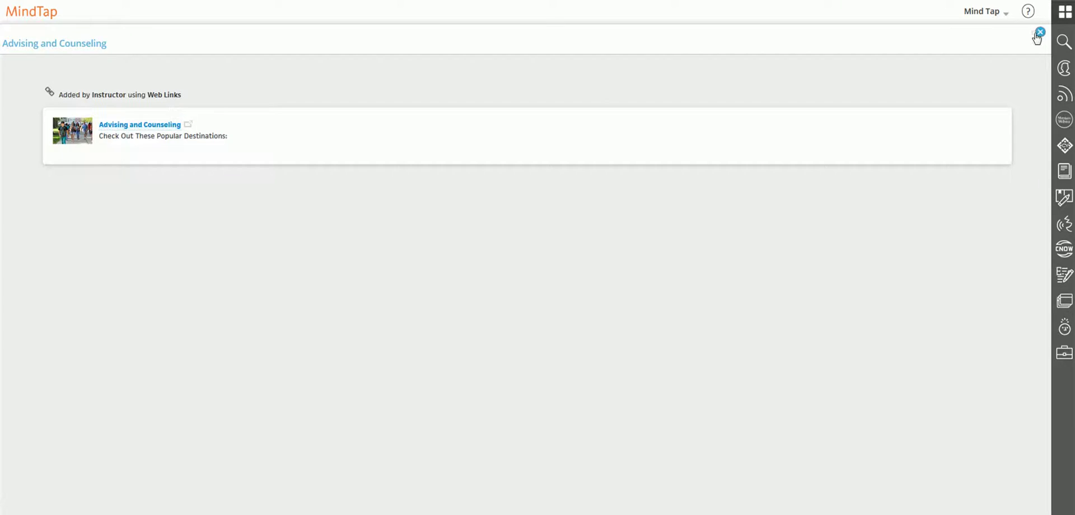